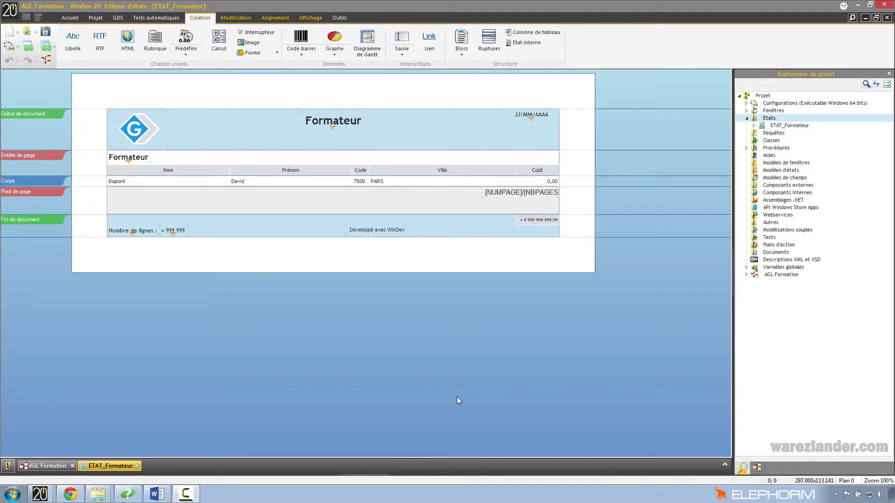
Examine the report's document start, page header, body and document end blocks, and the commands available for the document start block.
left_click(29, 137)
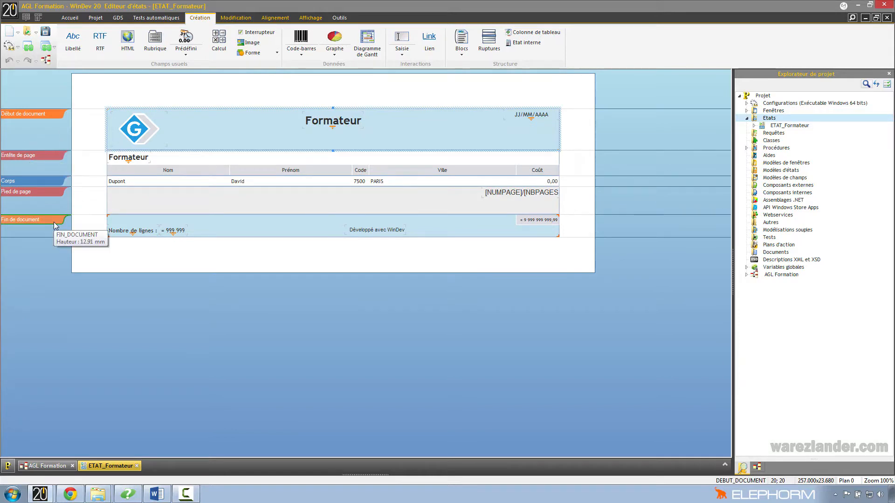
left_click(177, 301)
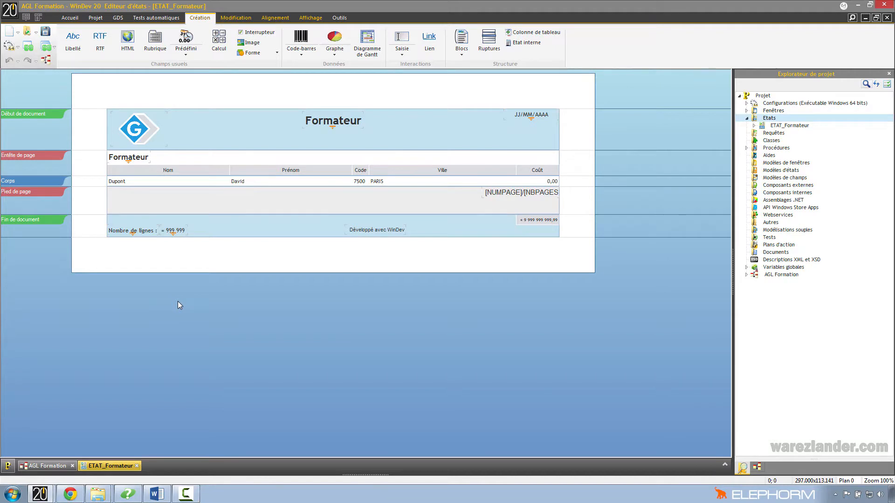
left_click(68, 165)
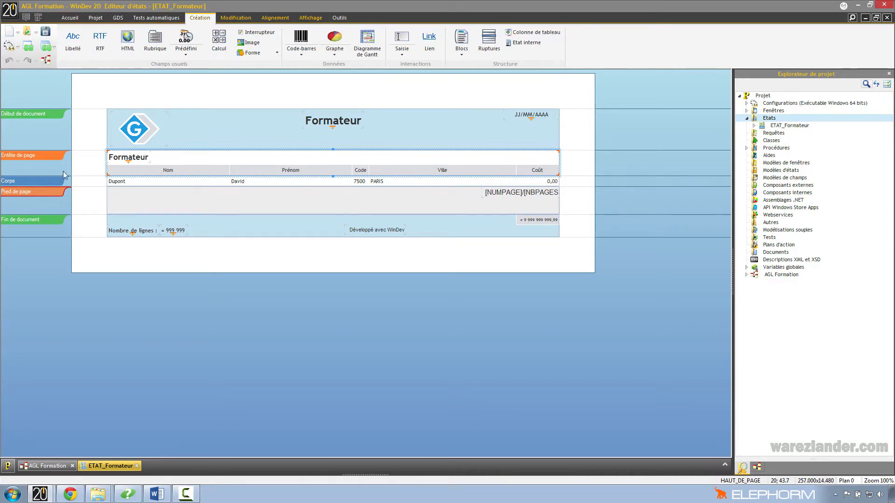
left_click(67, 184)
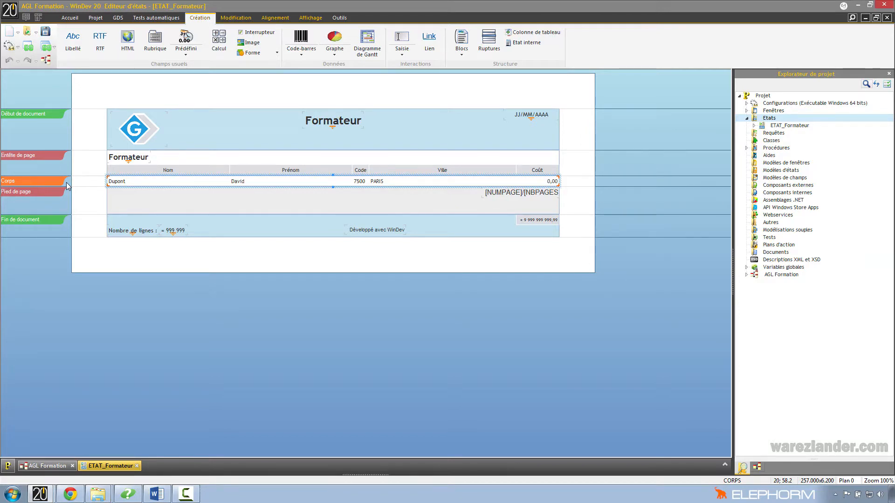
left_click(197, 285)
left_click(190, 233)
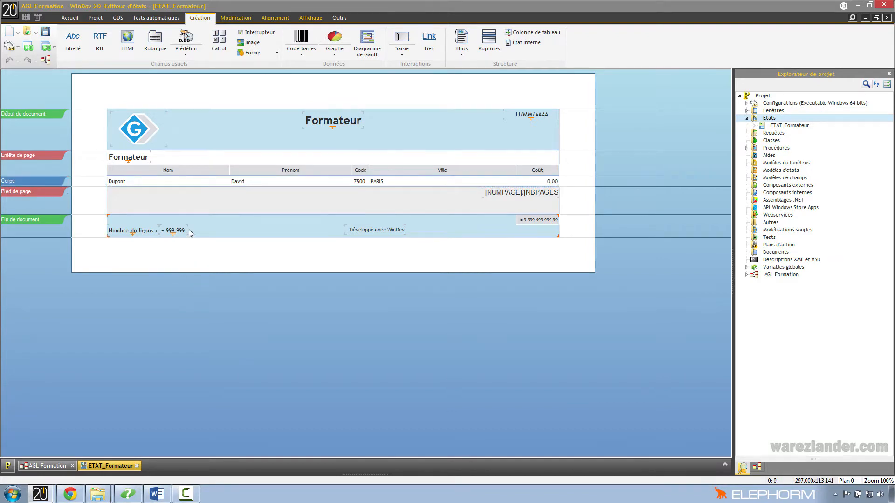
left_click(84, 226)
right_click(99, 135)
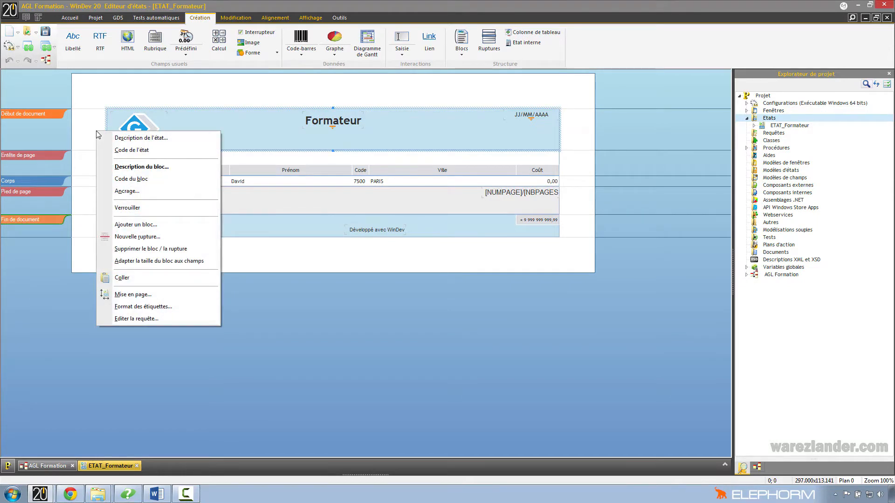
left_click(156, 249)
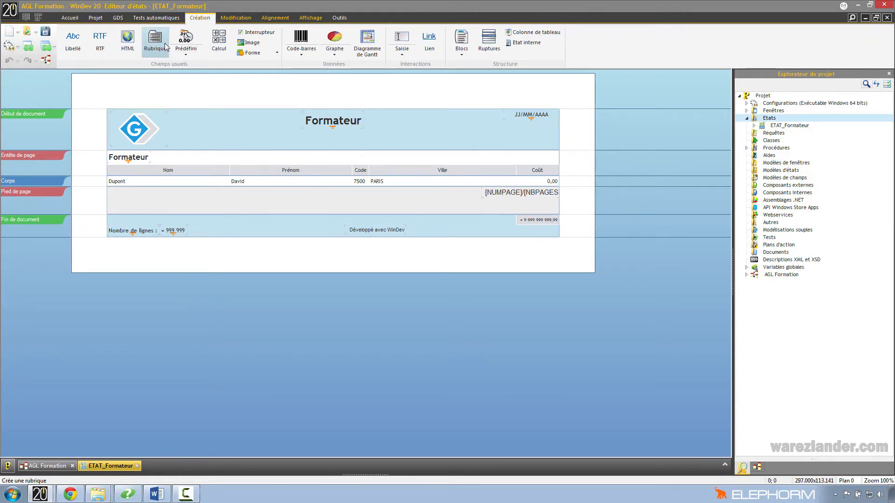
Examine the predefined field choices, plus the calculation type and data link of the Coût calculated field in the document end block.
left_click(188, 54)
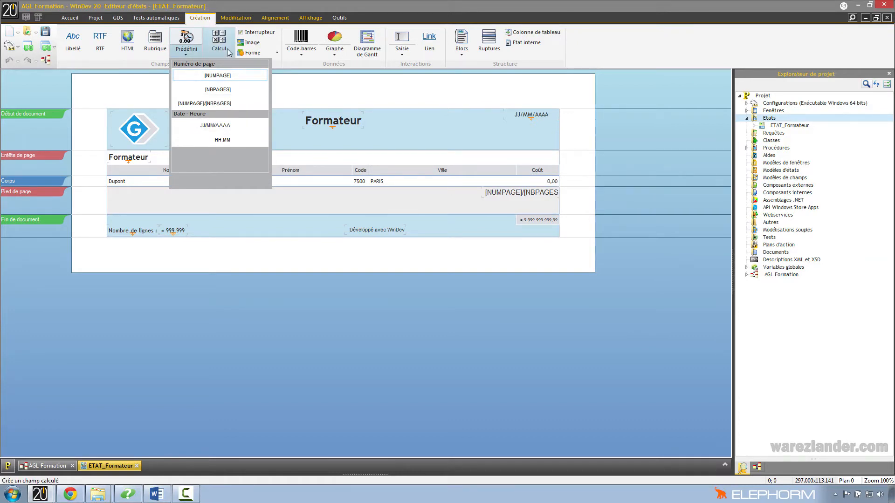
left_click(542, 223)
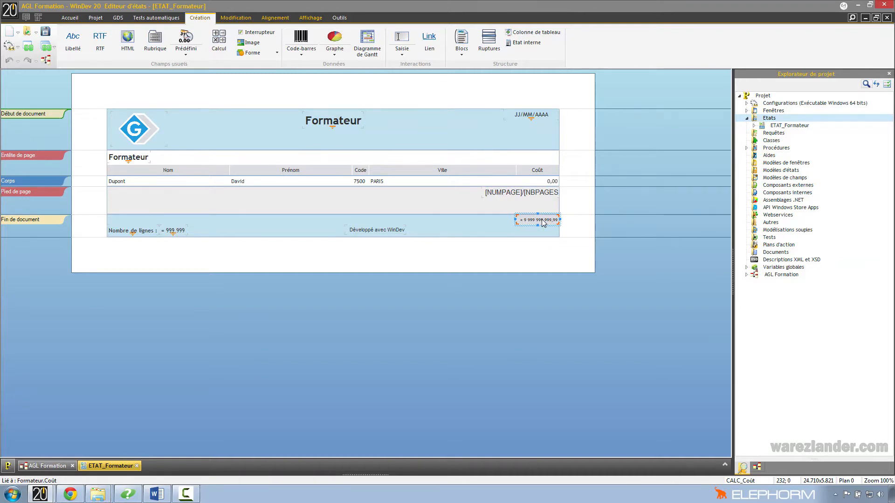
double_click(543, 221)
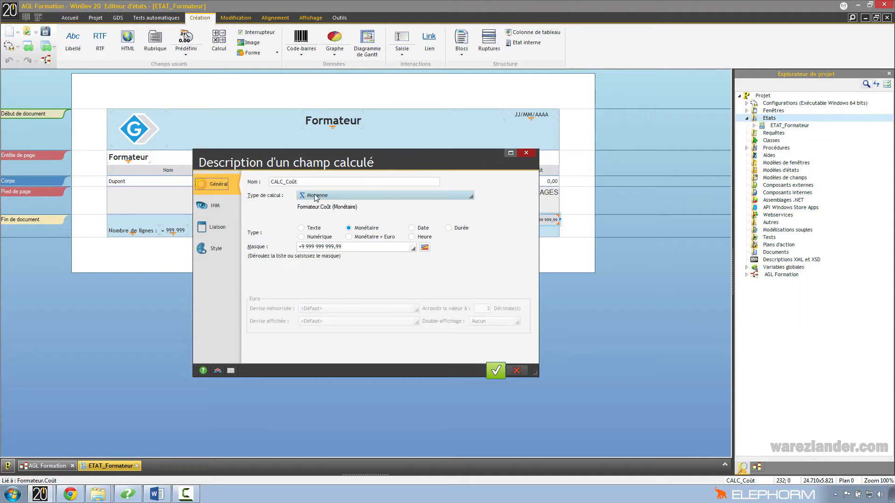
left_click(225, 228)
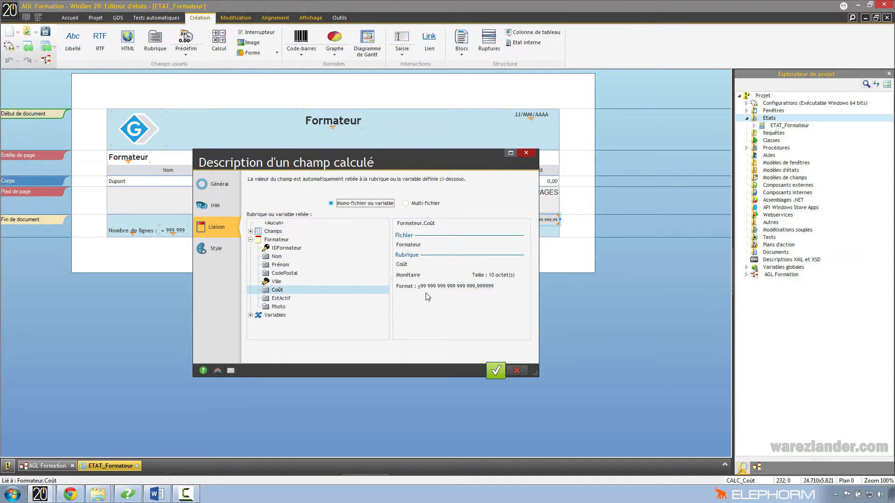
left_click(518, 373)
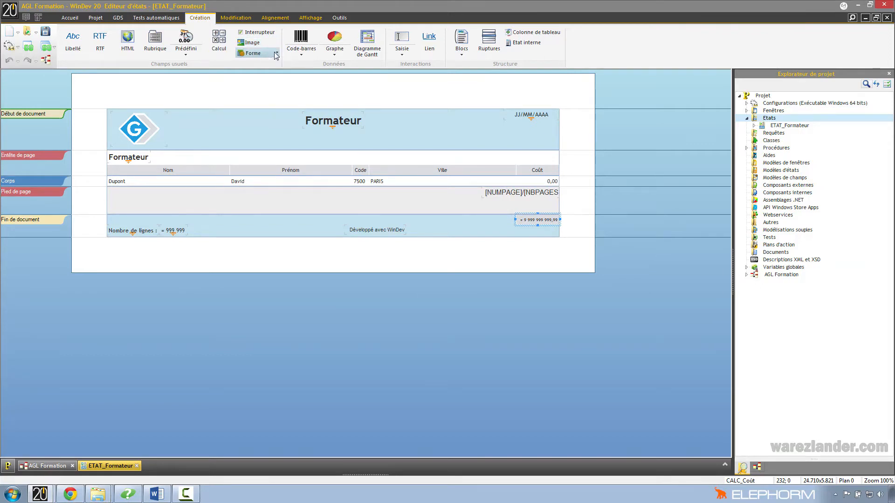
Examine the simple shapes, barcode types and block types that can be added to the report.
left_click(275, 55)
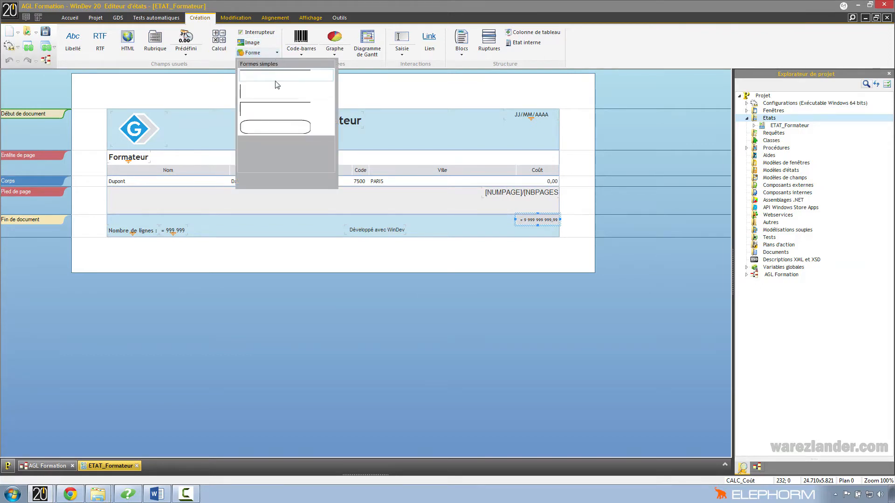
left_click(304, 55)
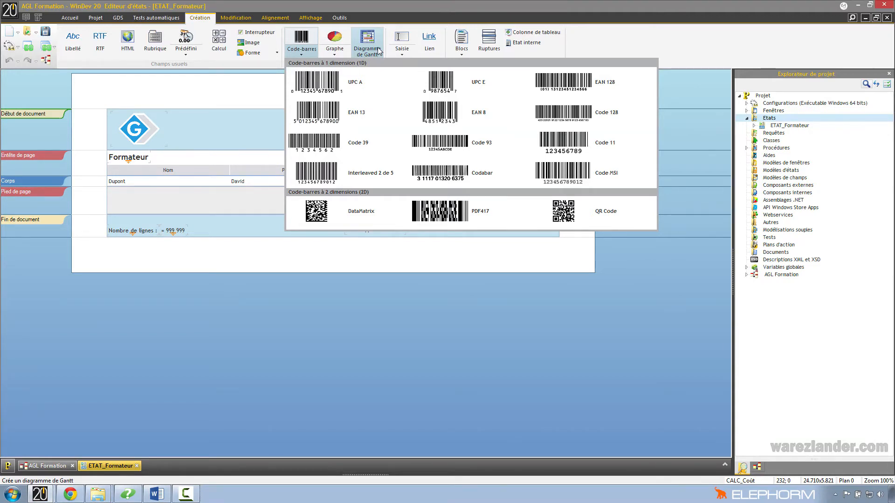
left_click(401, 44)
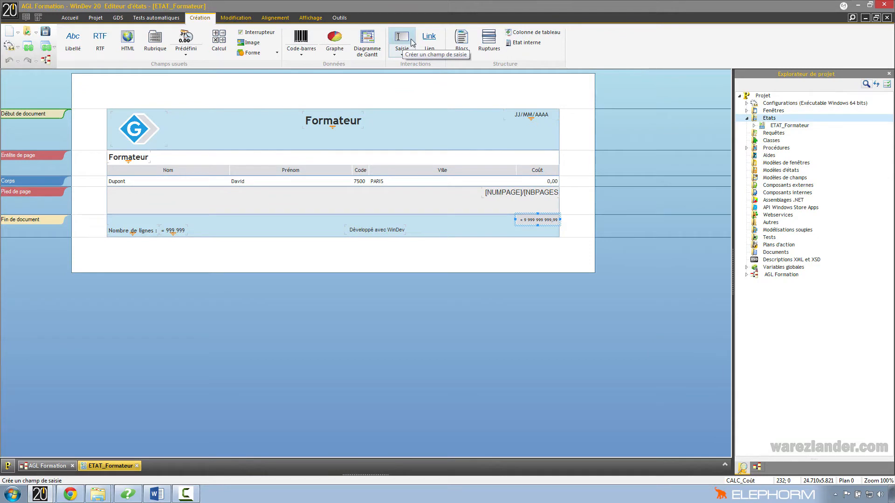
left_click(411, 42)
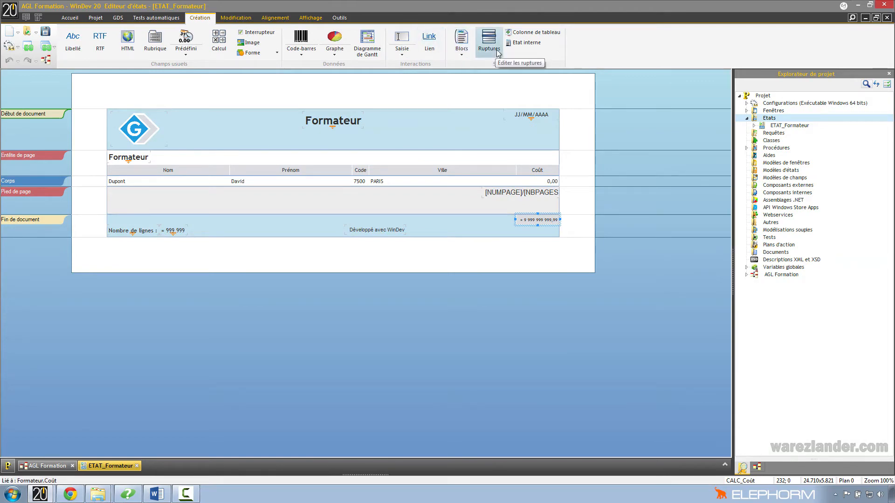
left_click(468, 57)
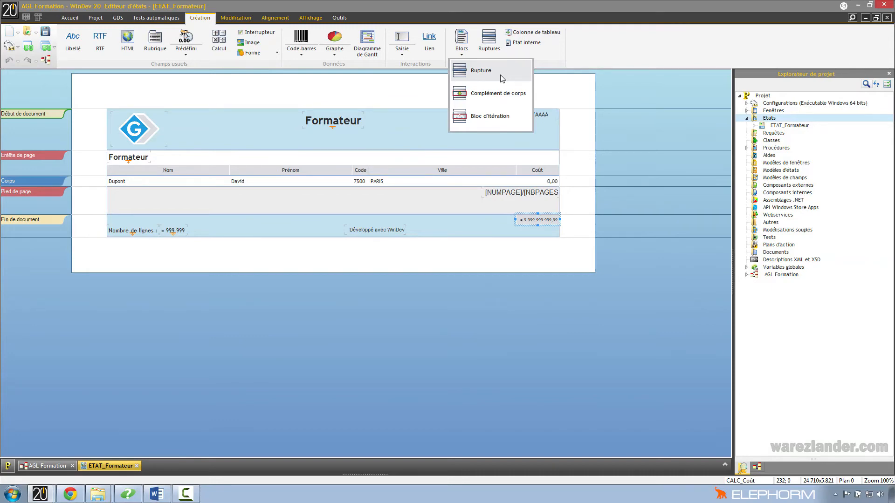
left_click(659, 268)
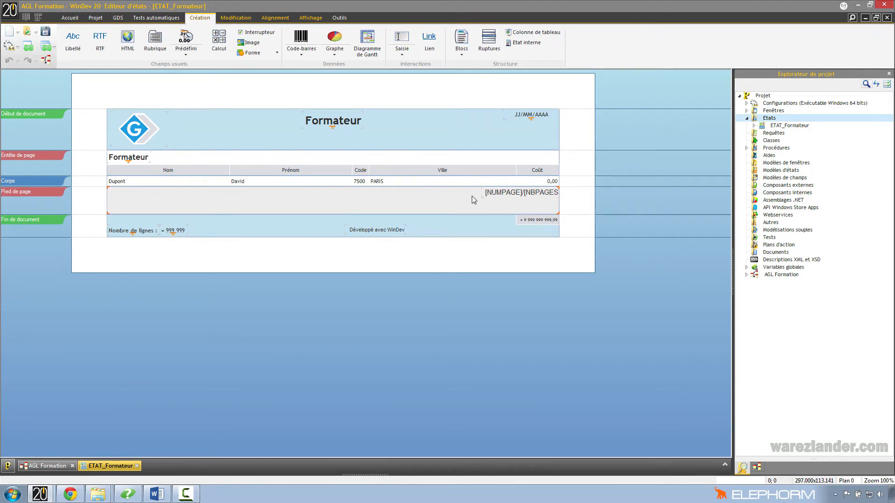
Open the description of the ETAT_Formateur report and examine its possible data sources and data files.
right_click(614, 94)
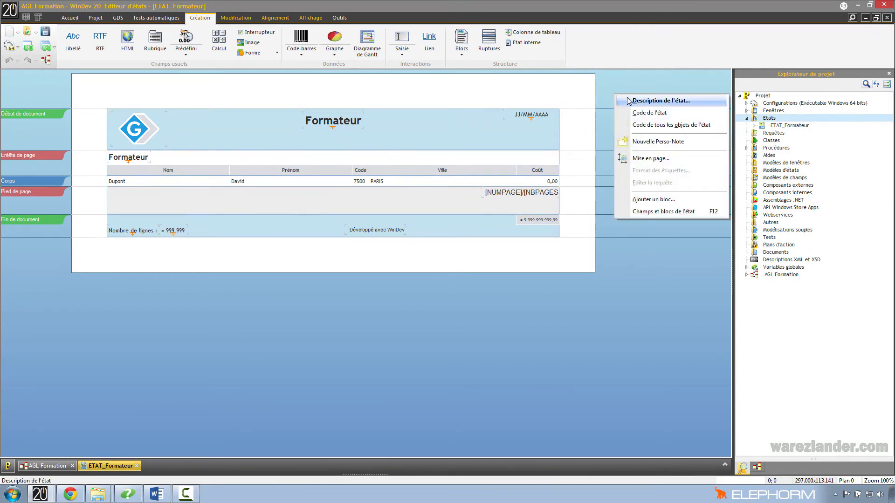
left_click(629, 101)
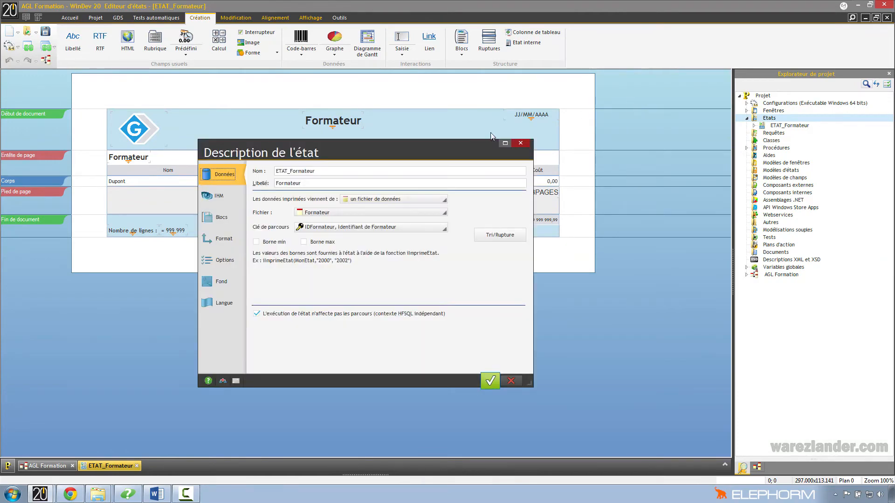
left_click_drag(428, 160, 490, 142)
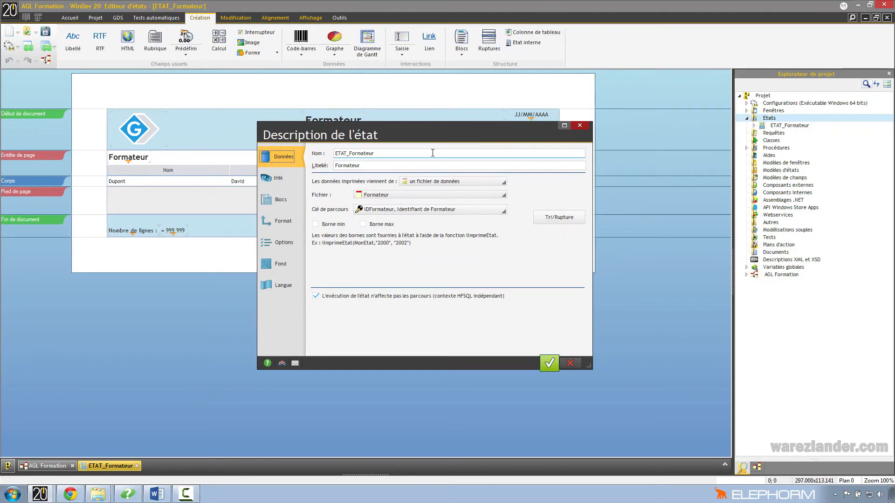
left_click(418, 183)
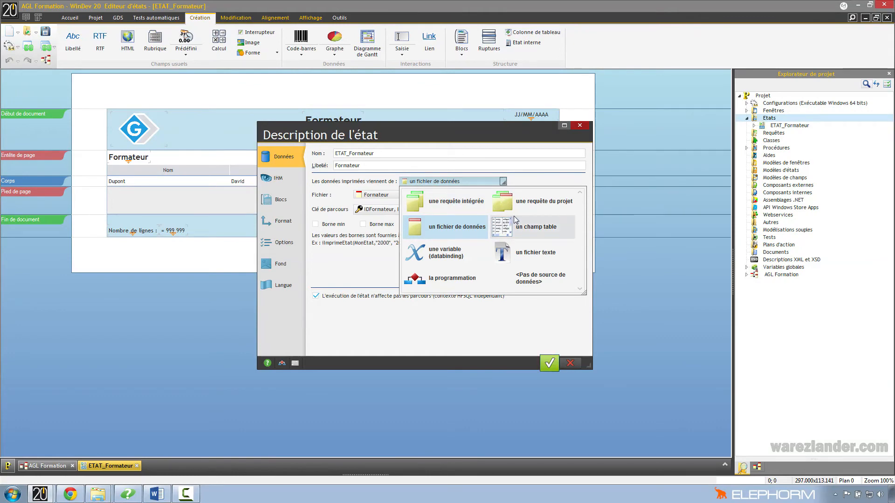
left_click(509, 317)
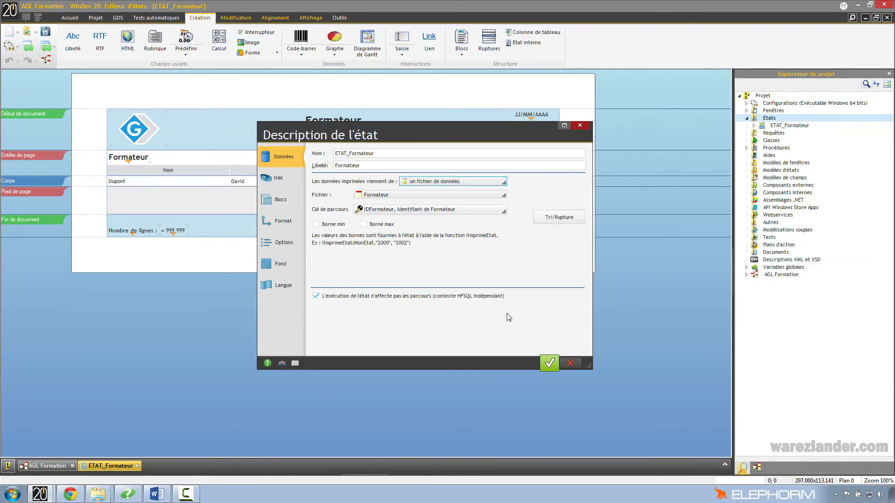
left_click(379, 194)
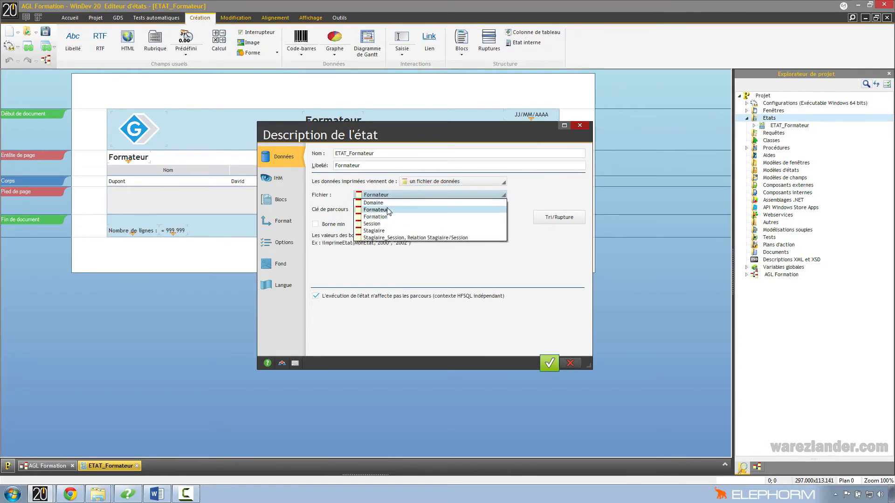
left_click(382, 261)
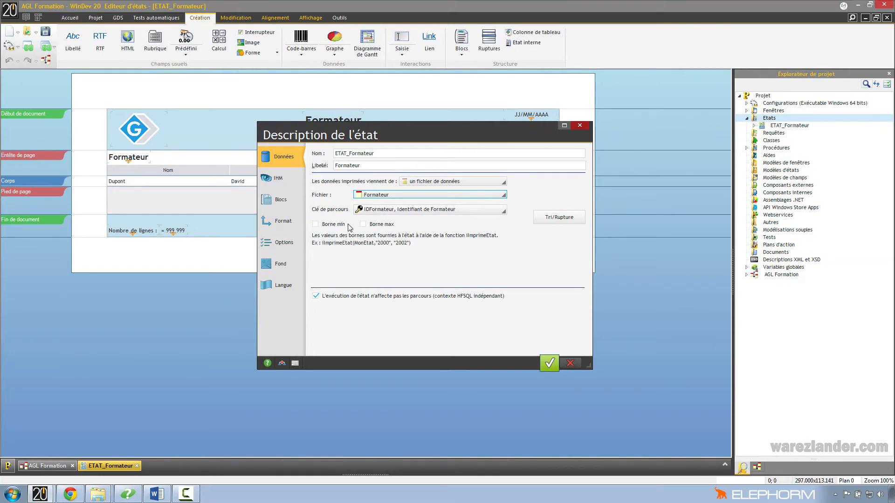
Review the report description's interface, blocks, format, options, background and language settings, return to the data settings and validate the description.
left_click(278, 181)
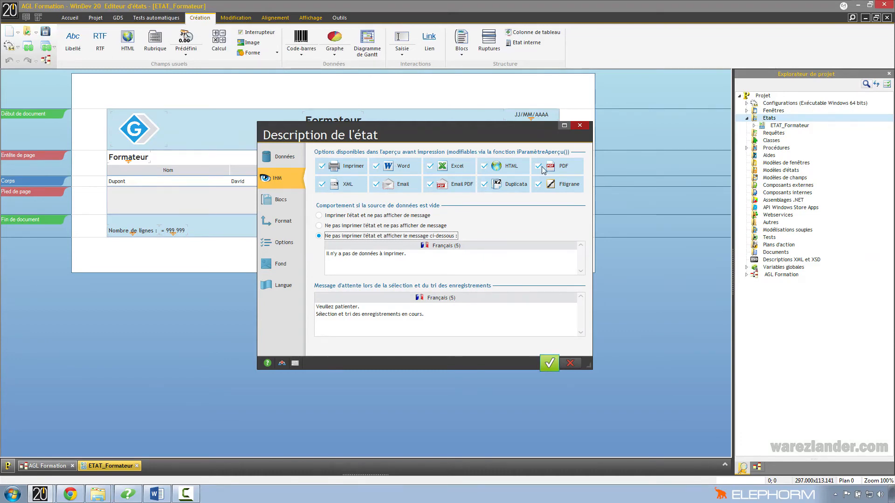
left_click(285, 207)
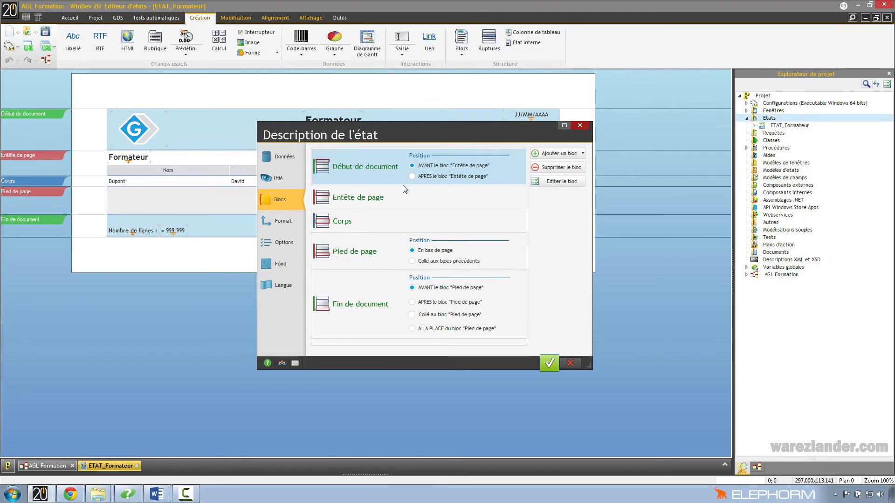
left_click(301, 230)
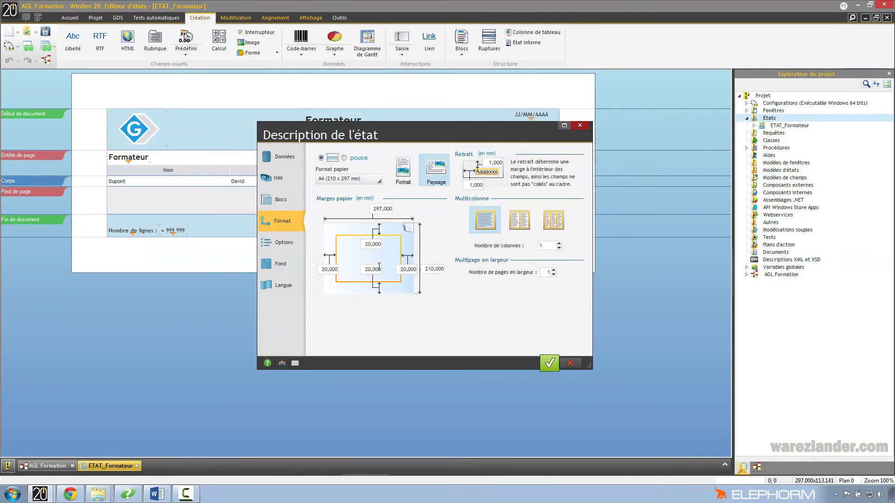
left_click(292, 252)
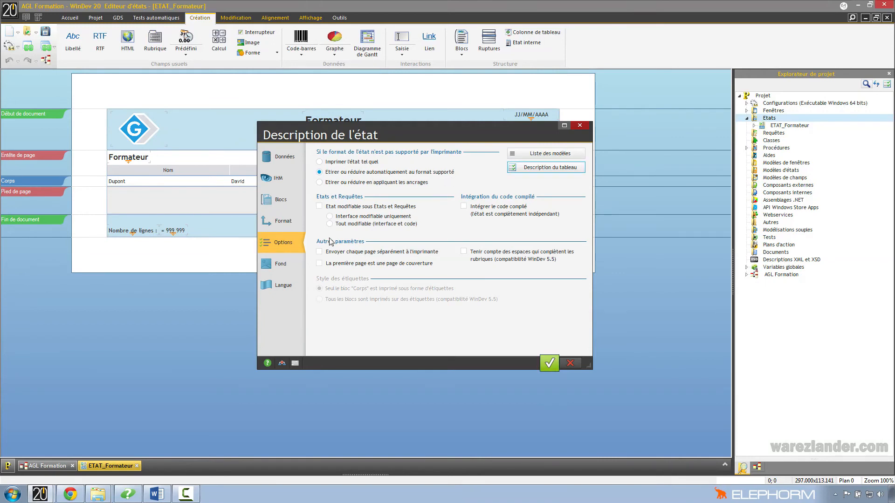
left_click(295, 262)
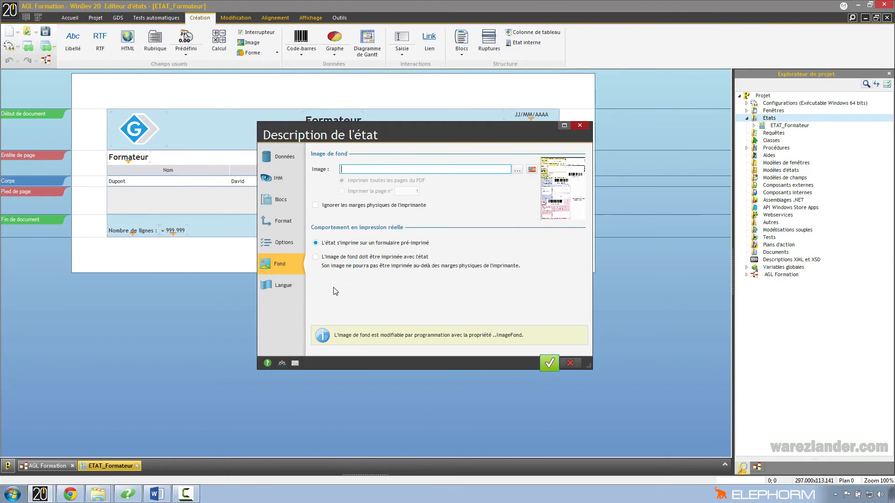
left_click(269, 285)
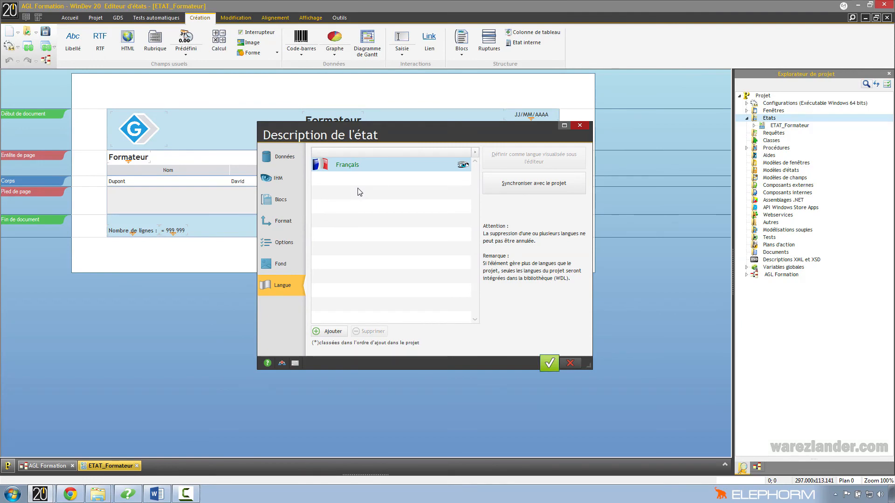
left_click(281, 224)
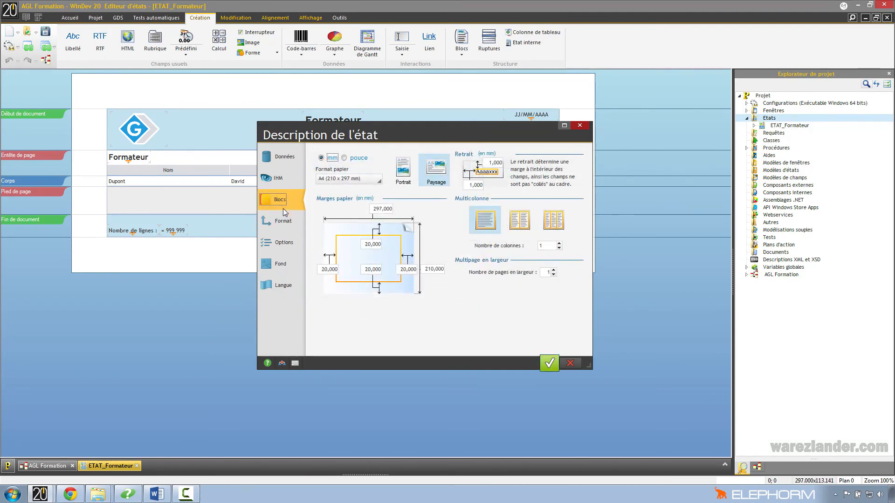
left_click(283, 208)
left_click(282, 158)
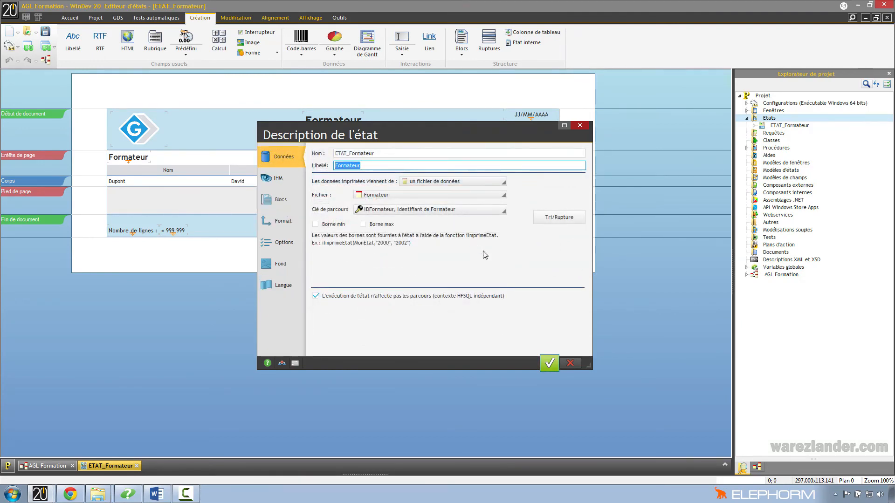
left_click(549, 363)
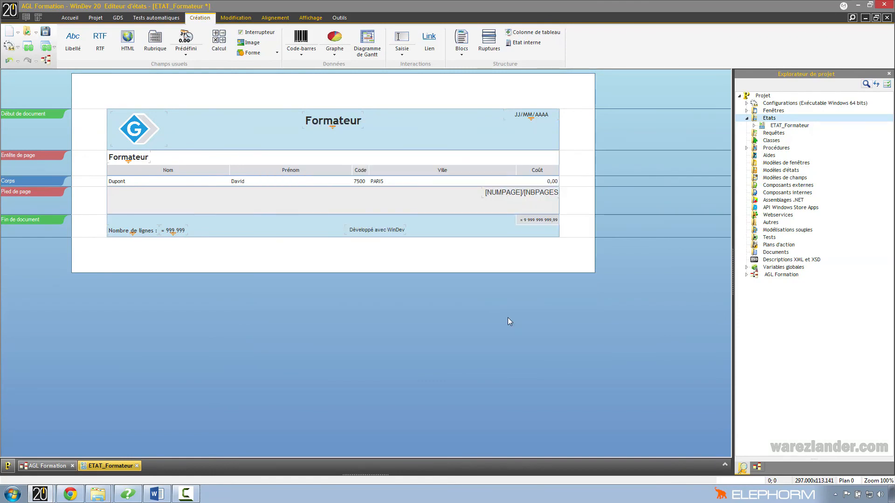